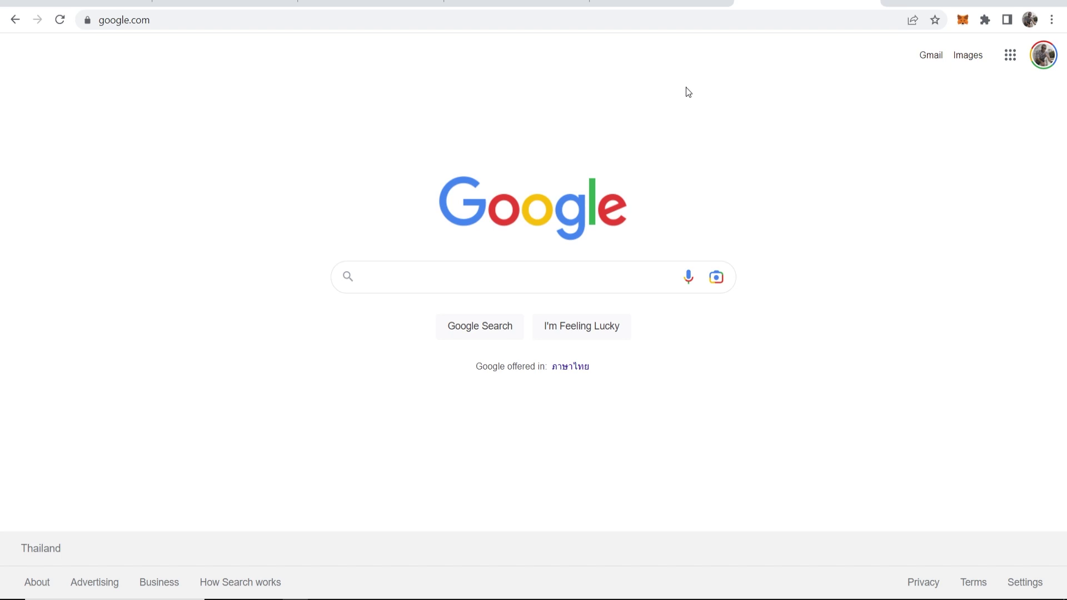
Switch to the Namecheap site and dismiss the SIGN IN dropdown.
{"action": "left_click", "coordinate": [661, 3]}
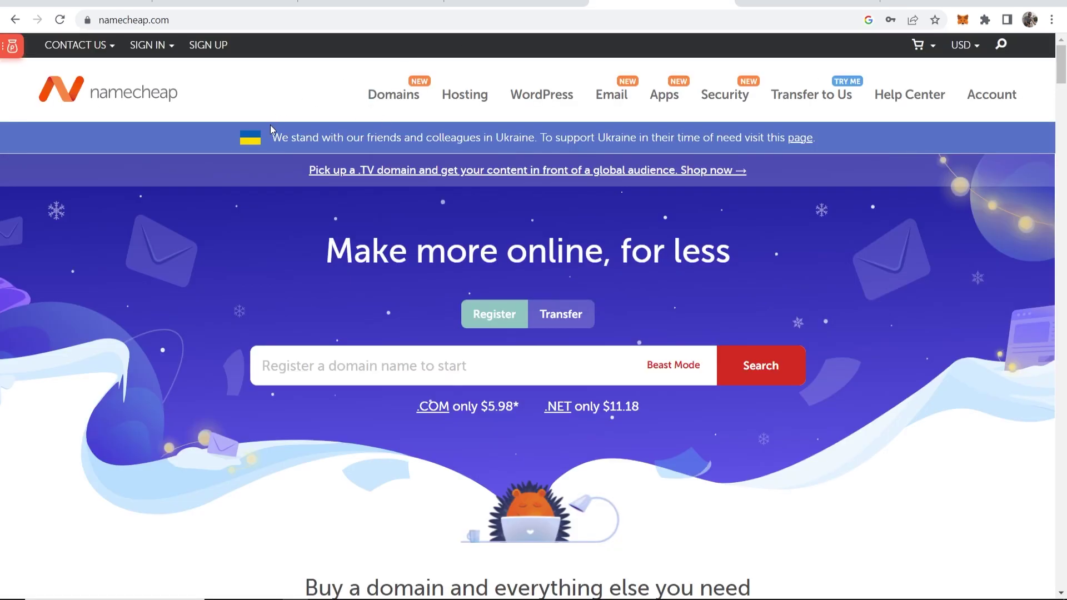
{"action": "left_click", "coordinate": [179, 48]}
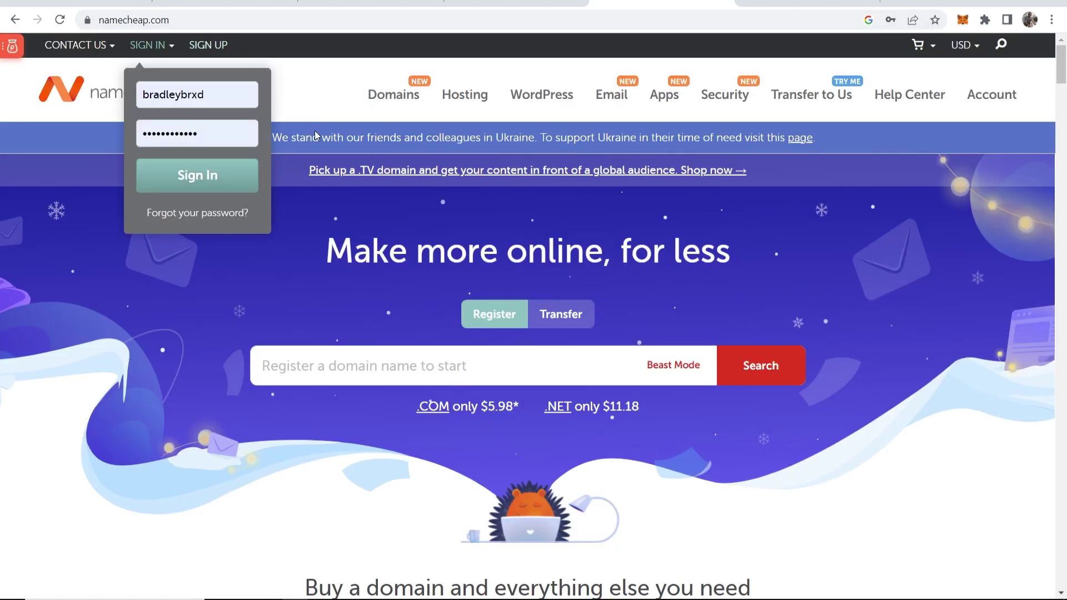
{"action": "left_click", "coordinate": [143, 308]}
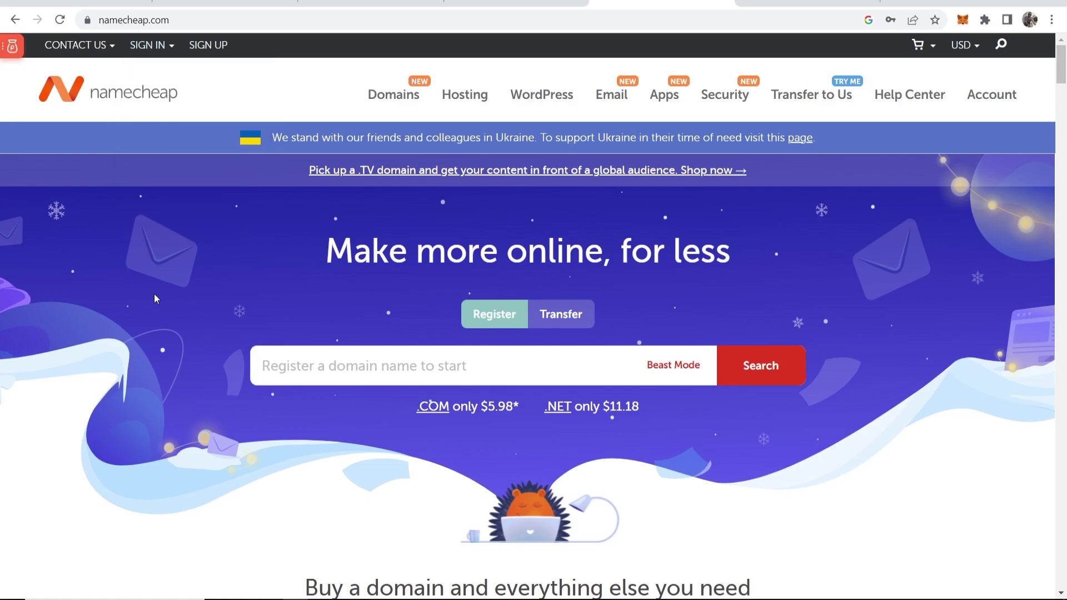
{"action": "left_click", "coordinate": [165, 45]}
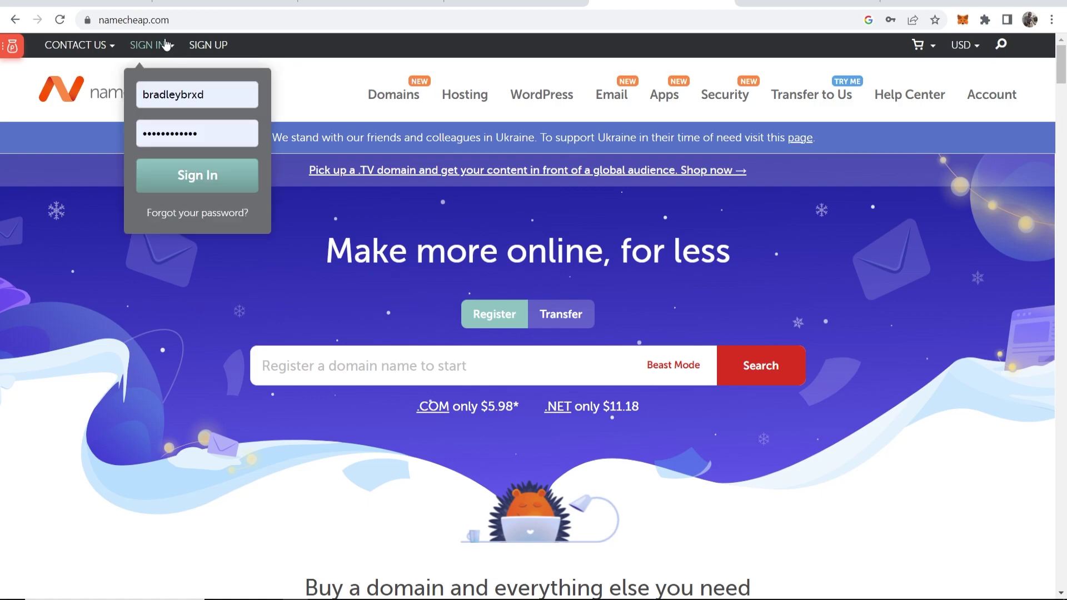
{"action": "left_click", "coordinate": [349, 324]}
{"action": "scroll", "coordinate": [348, 323], "scroll_direction": "down", "scroll_amount": 3}
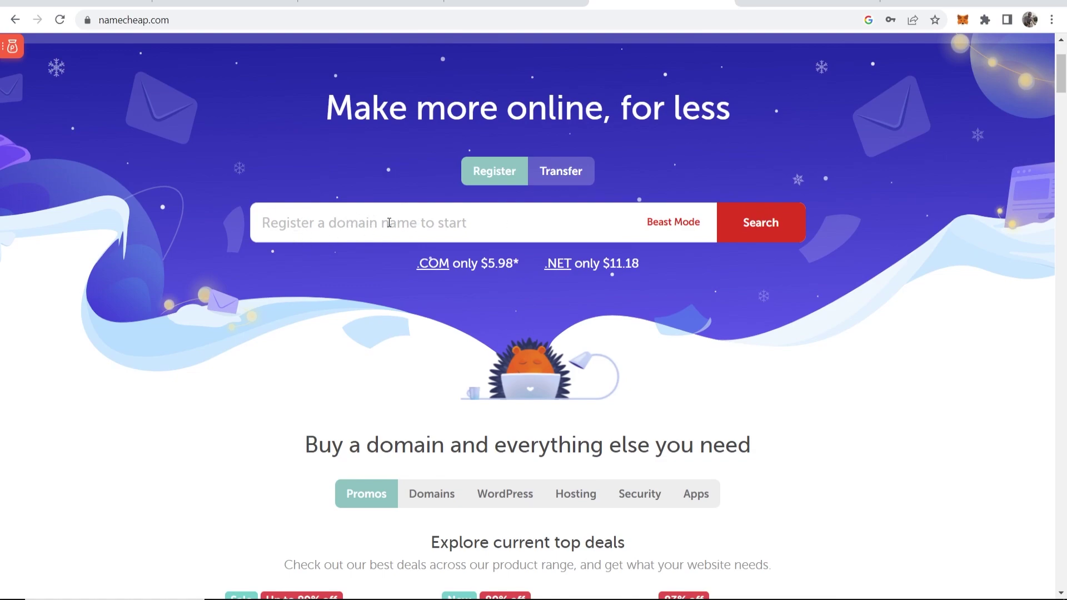
Paste 'onlinehowtoguide' into the domain search box.
{"action": "left_click", "coordinate": [361, 225]}
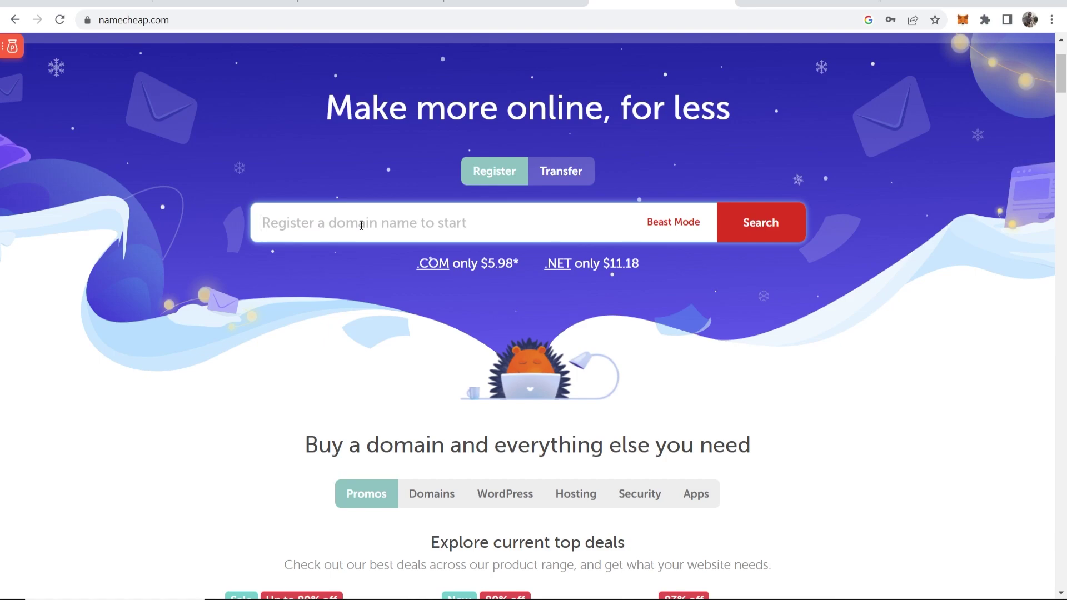
{"action": "type", "text": "onlinehowtoguide"}
{"action": "left_click_drag", "start_coordinate": [400, 222], "coordinate": [248, 222]}
{"action": "left_click", "coordinate": [200, 185]}
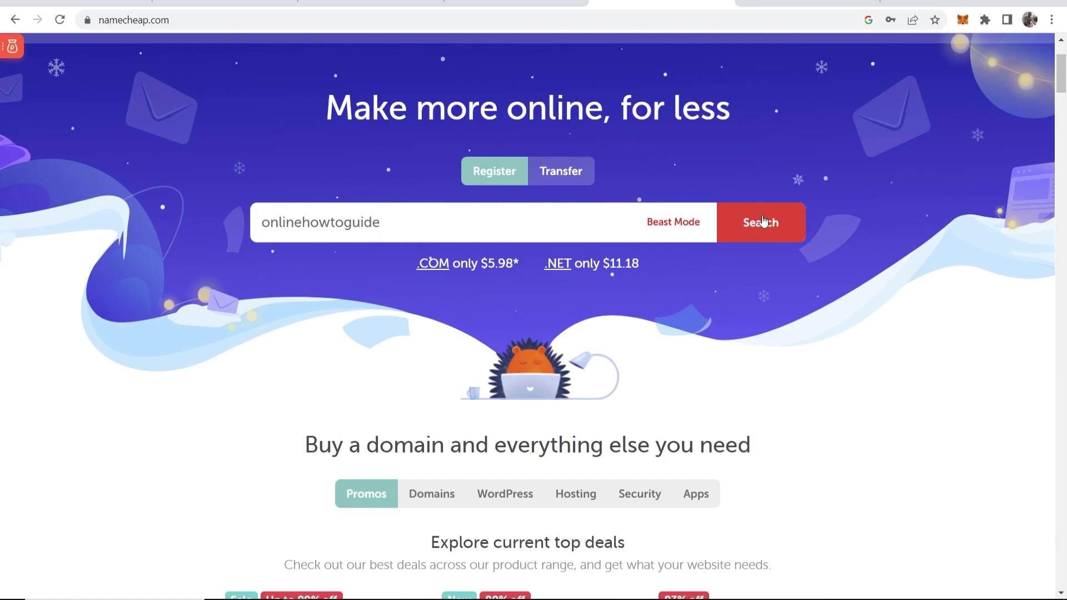
Search onlinehowtoguide and scroll the results down to the .click offer at $1.30/yr.
{"action": "left_click", "coordinate": [778, 224]}
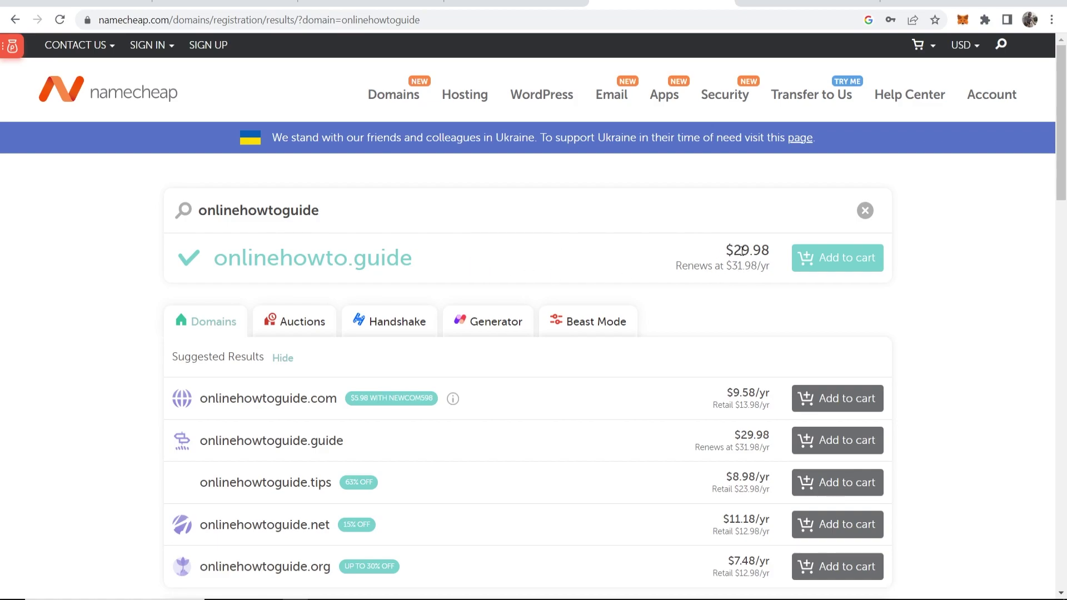
{"action": "scroll", "coordinate": [728, 253], "scroll_direction": "down", "scroll_amount": 2}
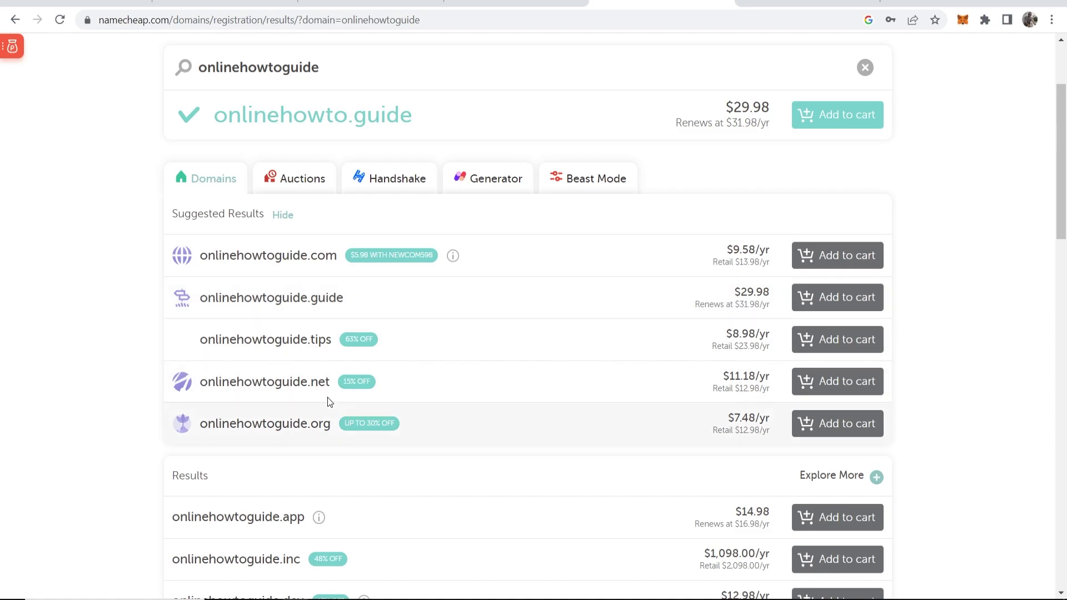
{"action": "scroll", "coordinate": [484, 313], "scroll_direction": "down", "scroll_amount": 5}
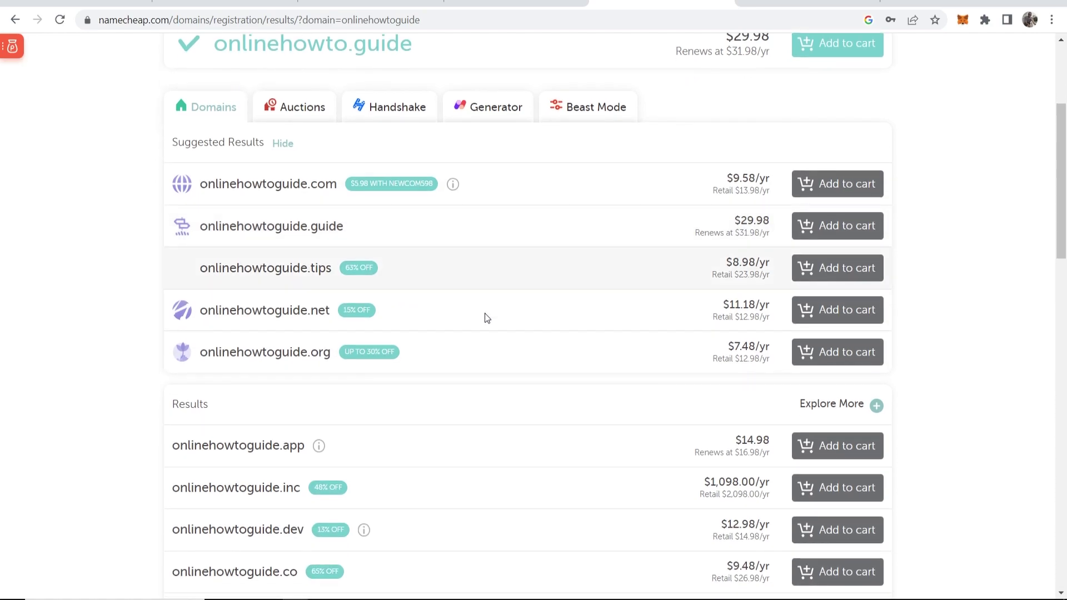
{"action": "scroll", "coordinate": [543, 394], "scroll_direction": "down", "scroll_amount": 3}
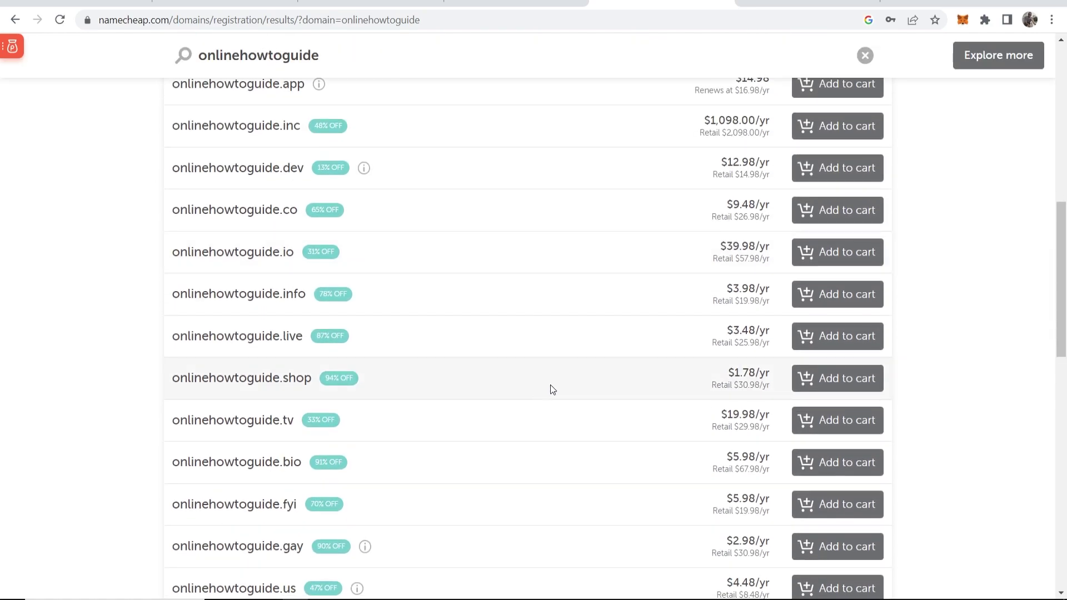
{"action": "scroll", "coordinate": [340, 390], "scroll_direction": "down", "scroll_amount": 5}
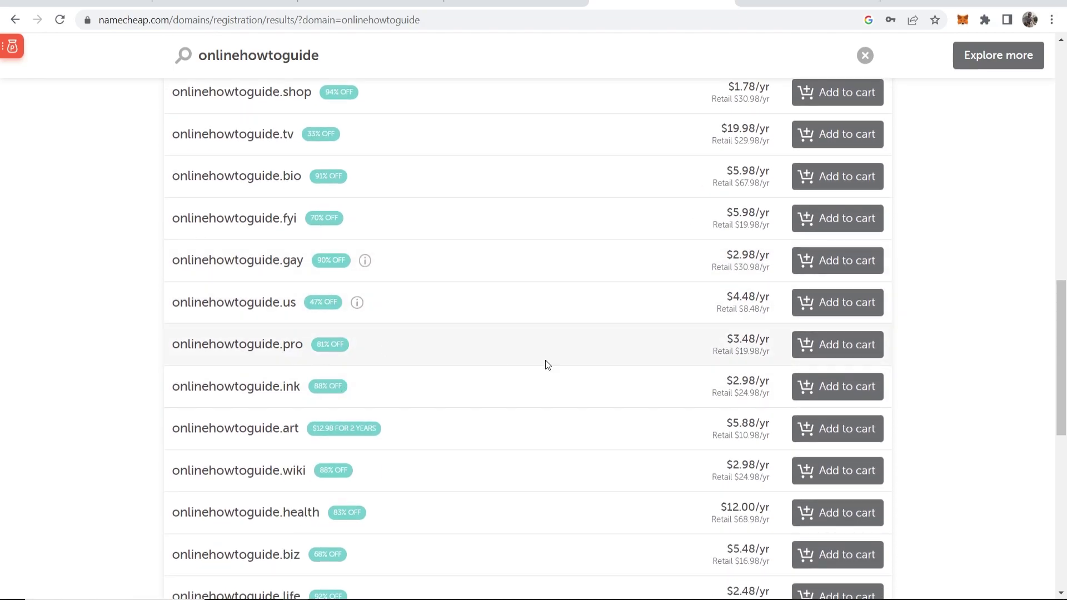
{"action": "triple_click", "coordinate": [725, 342]}
{"action": "left_click", "coordinate": [648, 336]}
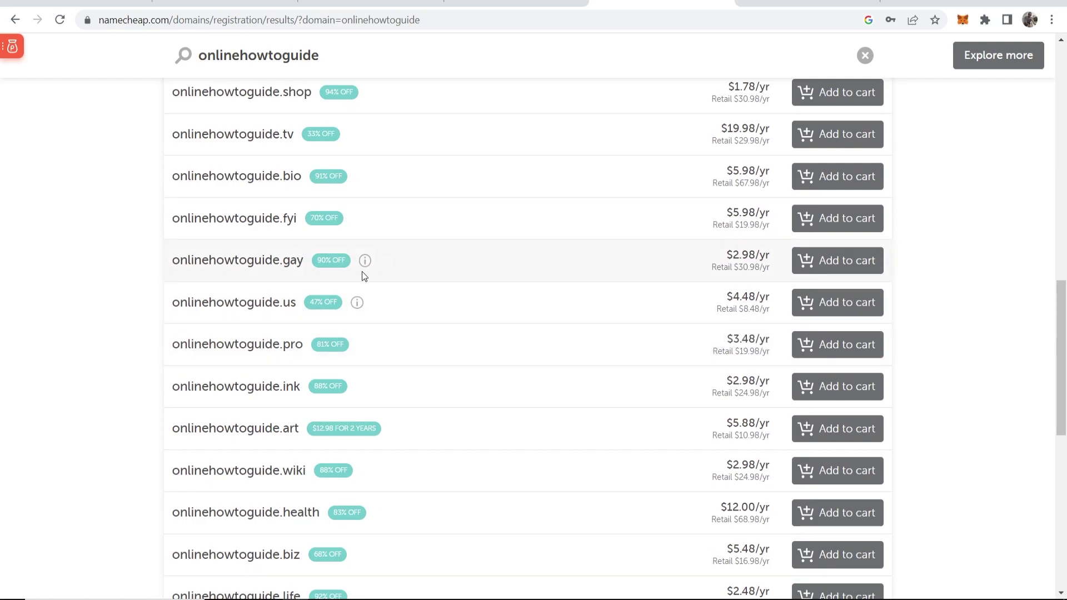
{"action": "scroll", "coordinate": [364, 276], "scroll_direction": "down", "scroll_amount": 6}
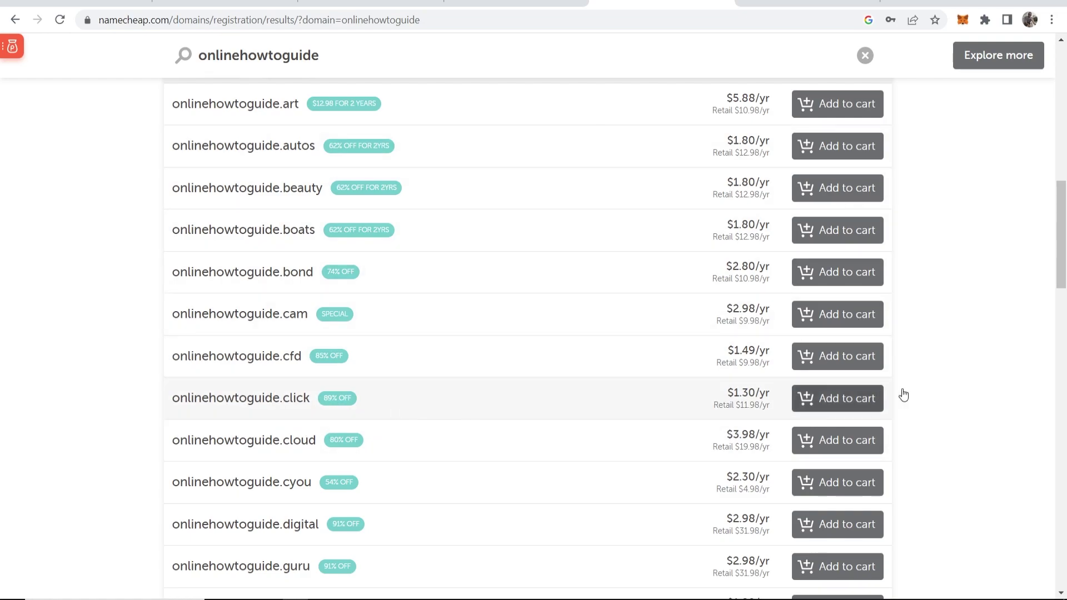
Add onlinehowtoguide.click to the cart and go to the shopping cart via Checkout.
{"action": "left_click", "coordinate": [842, 400]}
{"action": "scroll", "coordinate": [397, 387], "scroll_direction": "down", "scroll_amount": 1}
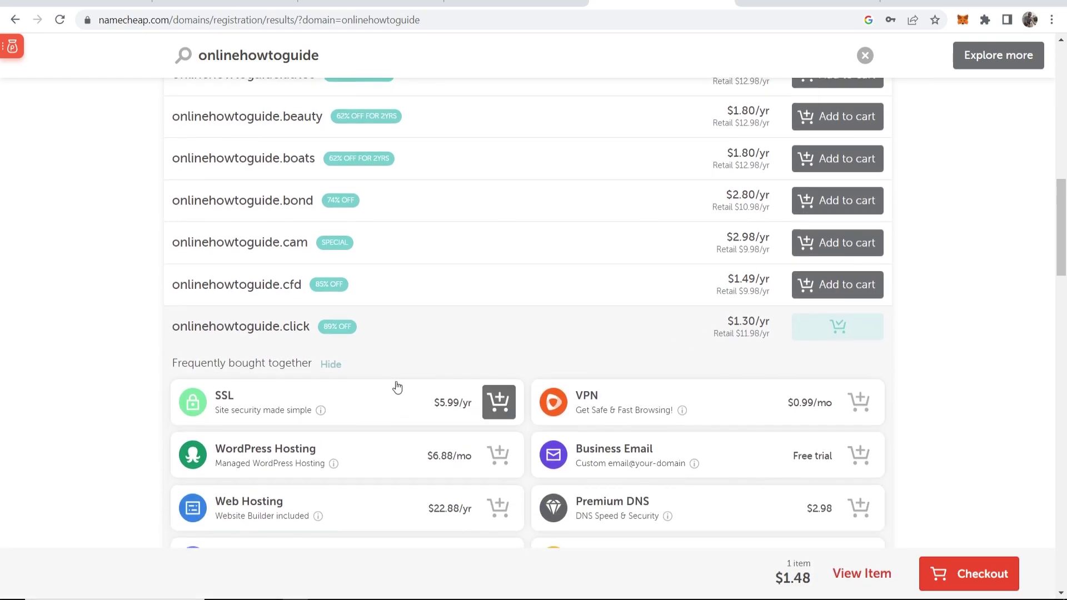
{"action": "scroll", "coordinate": [397, 387], "scroll_direction": "down", "scroll_amount": 1}
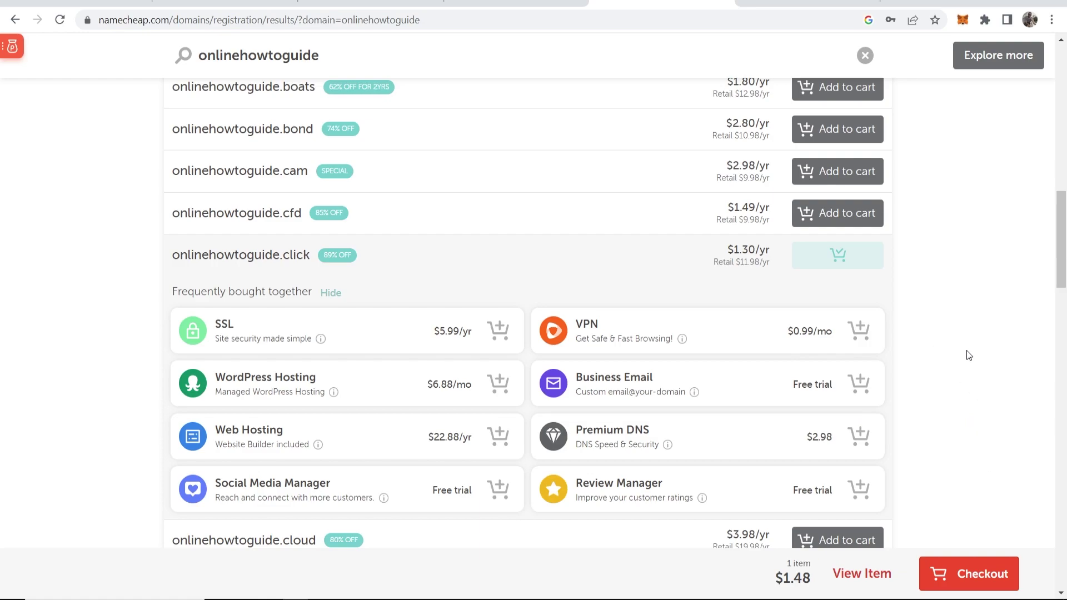
{"action": "left_click", "coordinate": [957, 574]}
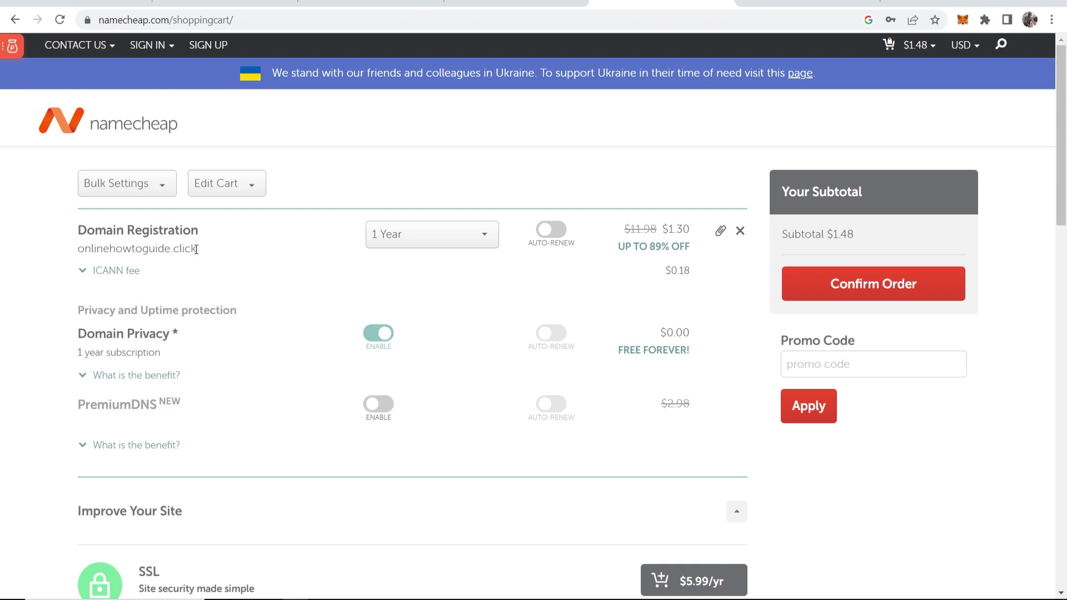
Set onlinehowtoguide.click to a 1-year registration and switch Auto-Renew on.
{"action": "left_click_drag", "start_coordinate": [196, 249], "coordinate": [71, 248]}
{"action": "left_click", "coordinate": [60, 241]}
{"action": "left_click", "coordinate": [423, 238]}
{"action": "scroll", "coordinate": [422, 300], "scroll_direction": "down", "scroll_amount": 4}
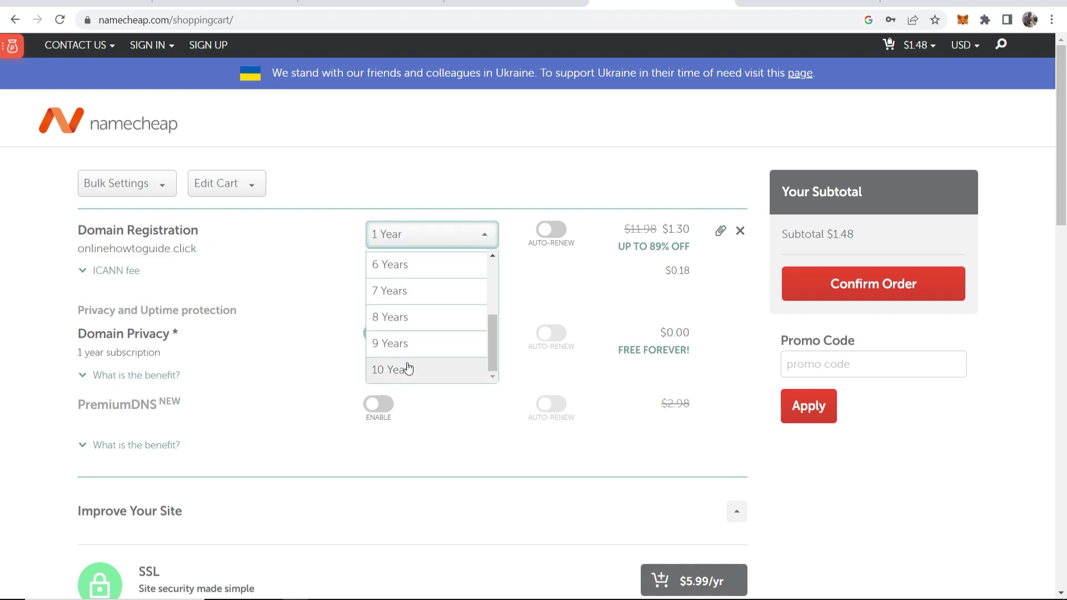
{"action": "left_click", "coordinate": [409, 369]}
{"action": "left_click", "coordinate": [427, 234]}
{"action": "scroll", "coordinate": [417, 300], "scroll_direction": "up", "scroll_amount": 4}
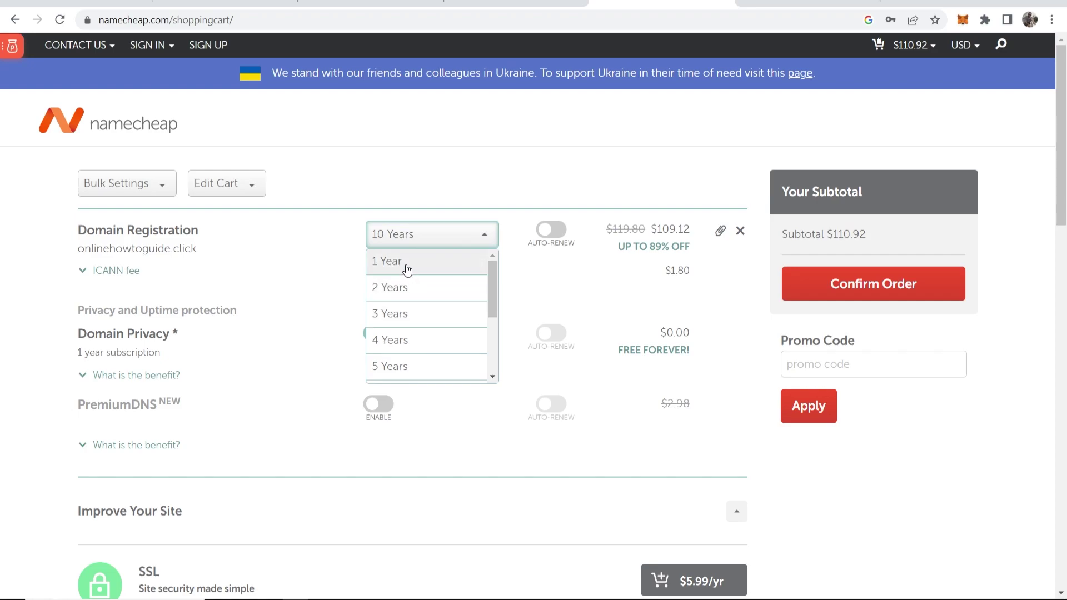
{"action": "left_click", "coordinate": [386, 262]}
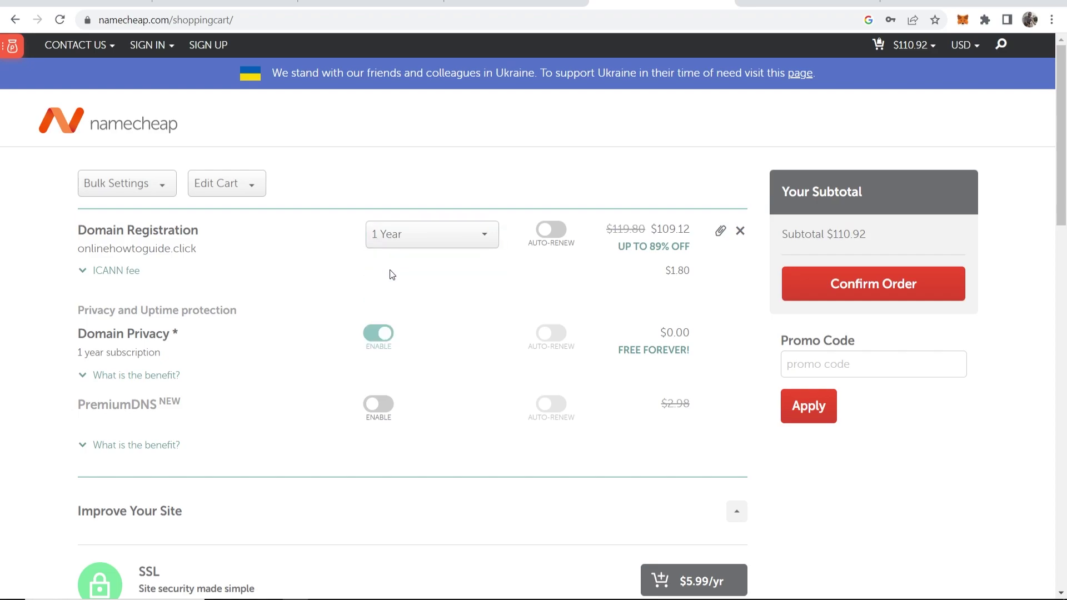
{"action": "left_click", "coordinate": [550, 229]}
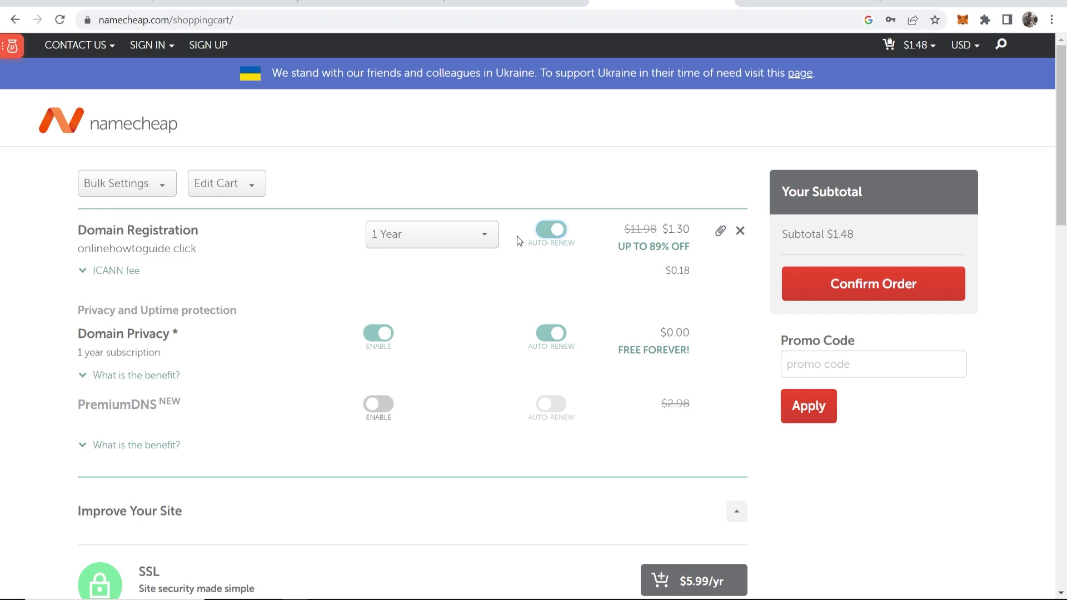
Review the $0.18 ICANN fee and the FREE FOREVER Domain Privacy note.
{"action": "left_click", "coordinate": [109, 273]}
{"action": "left_click", "coordinate": [109, 273]}
{"action": "left_click_drag", "start_coordinate": [693, 271], "coordinate": [639, 269]}
{"action": "left_click_drag", "start_coordinate": [78, 333], "coordinate": [174, 336]}
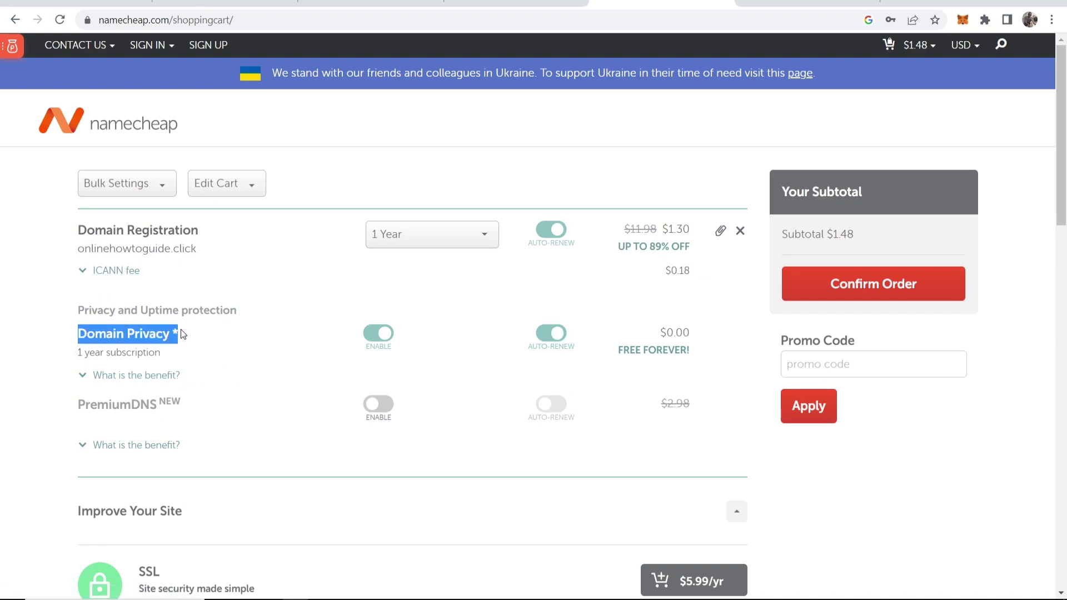
{"action": "left_click", "coordinate": [182, 335]}
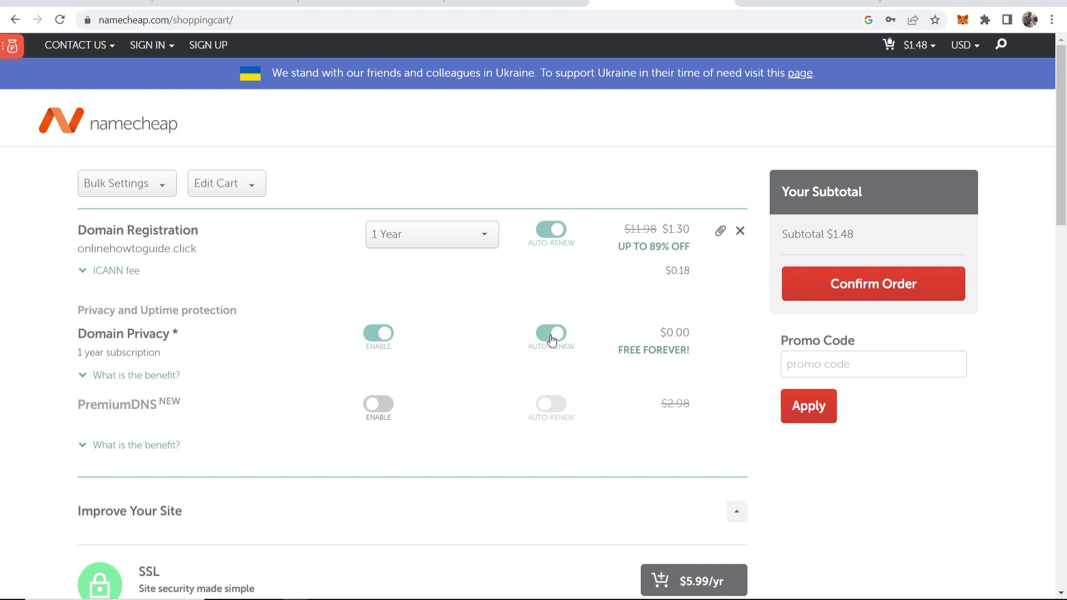
{"action": "left_click_drag", "start_coordinate": [613, 361], "coordinate": [695, 332]}
{"action": "left_click", "coordinate": [695, 332]}
Review the Domain Privacy item and scroll through the remaining cart items.
{"action": "left_click_drag", "start_coordinate": [192, 340], "coordinate": [81, 334]}
{"action": "left_click", "coordinate": [102, 330]}
{"action": "left_click_drag", "start_coordinate": [57, 340], "coordinate": [191, 340]}
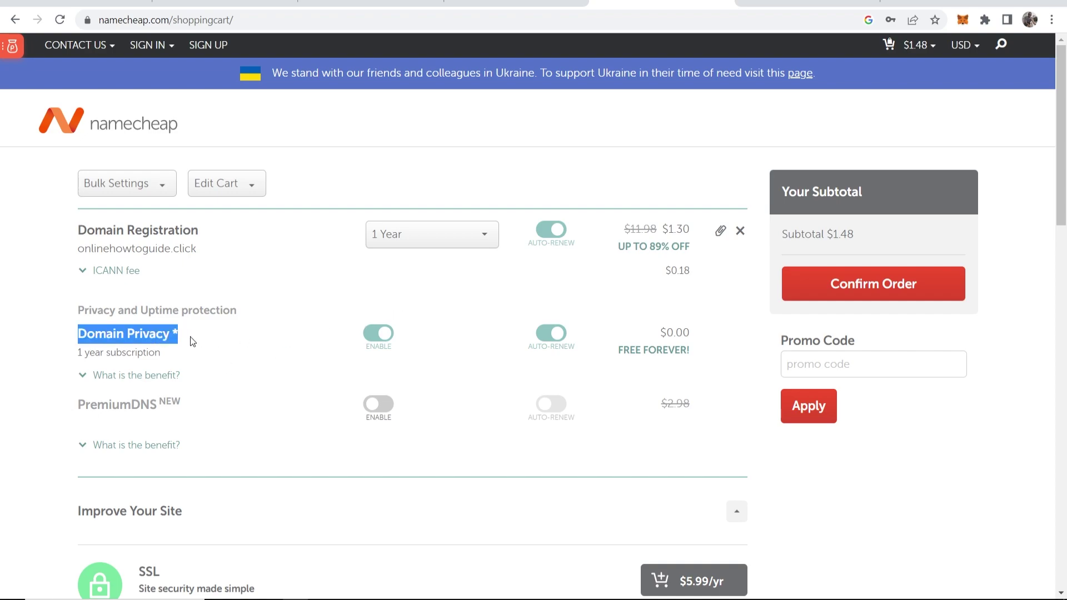
{"action": "left_click", "coordinate": [206, 324]}
{"action": "scroll", "coordinate": [248, 326], "scroll_direction": "down", "scroll_amount": 2}
{"action": "scroll", "coordinate": [249, 326], "scroll_direction": "down", "scroll_amount": 7}
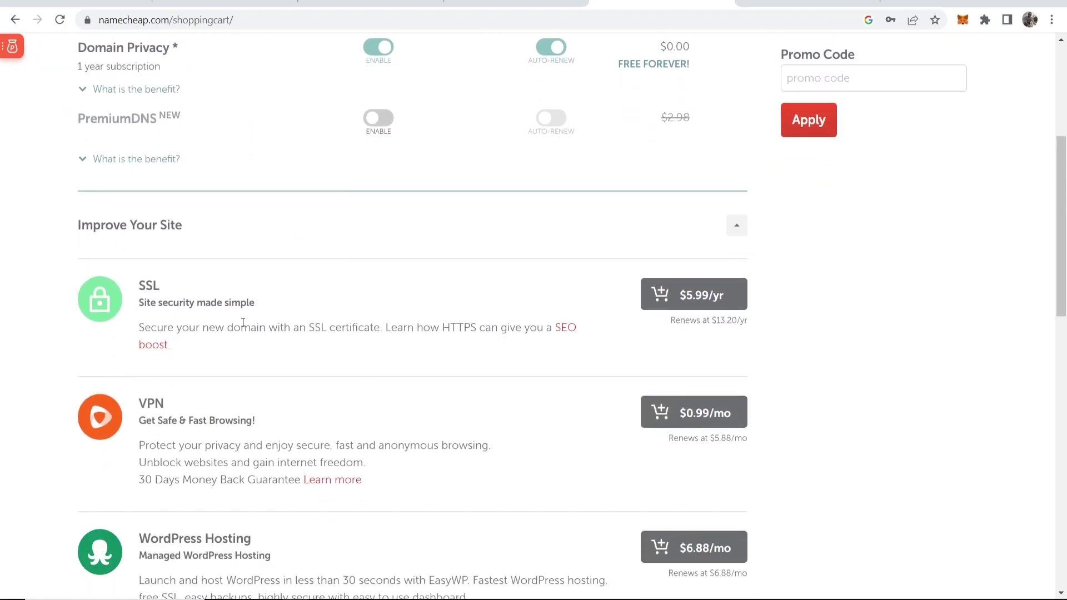
{"action": "scroll", "coordinate": [238, 328], "scroll_direction": "down", "scroll_amount": 4}
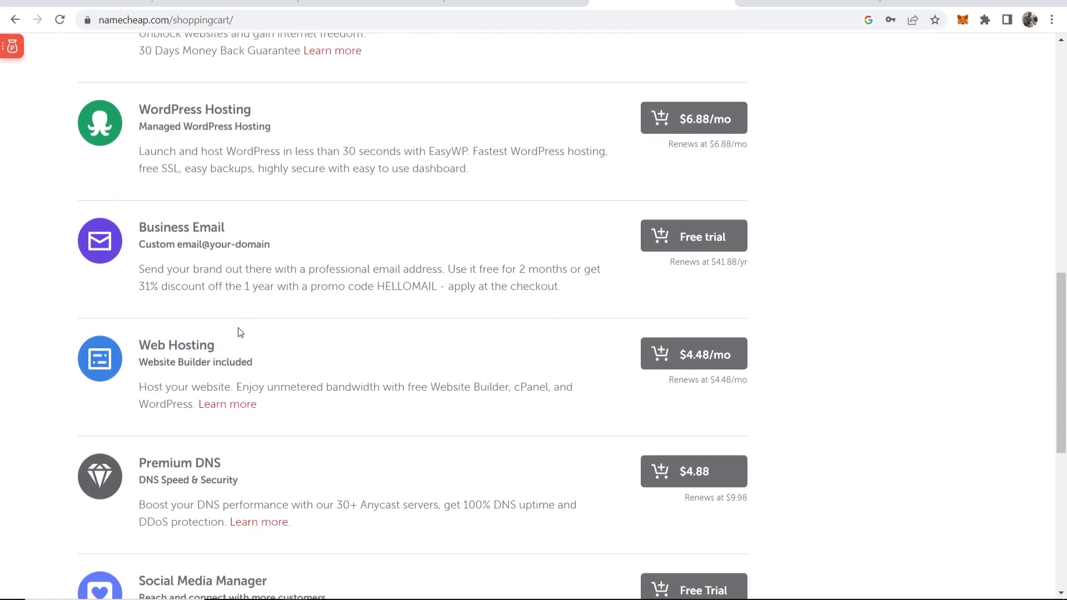
{"action": "scroll", "coordinate": [691, 470], "scroll_direction": "up", "scroll_amount": 9}
{"action": "scroll", "coordinate": [692, 470], "scroll_direction": "up", "scroll_amount": 6}
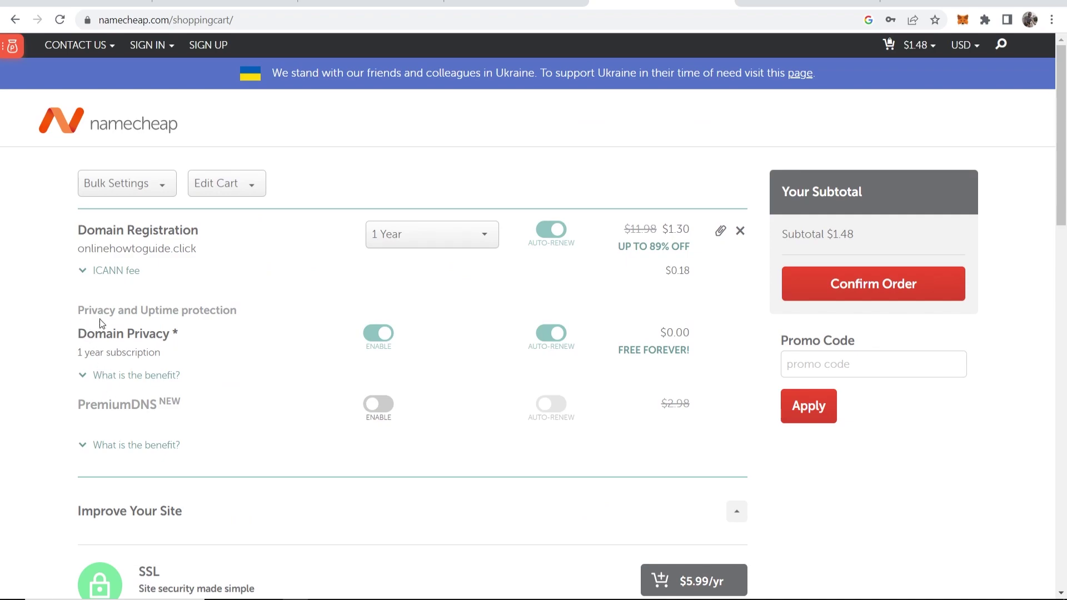
{"action": "left_click_drag", "start_coordinate": [75, 328], "coordinate": [233, 328]}
{"action": "left_click", "coordinate": [208, 333]}
Confirm the order and scroll through the Order Review showing the $1.48 subtotal.
{"action": "left_click", "coordinate": [884, 284]}
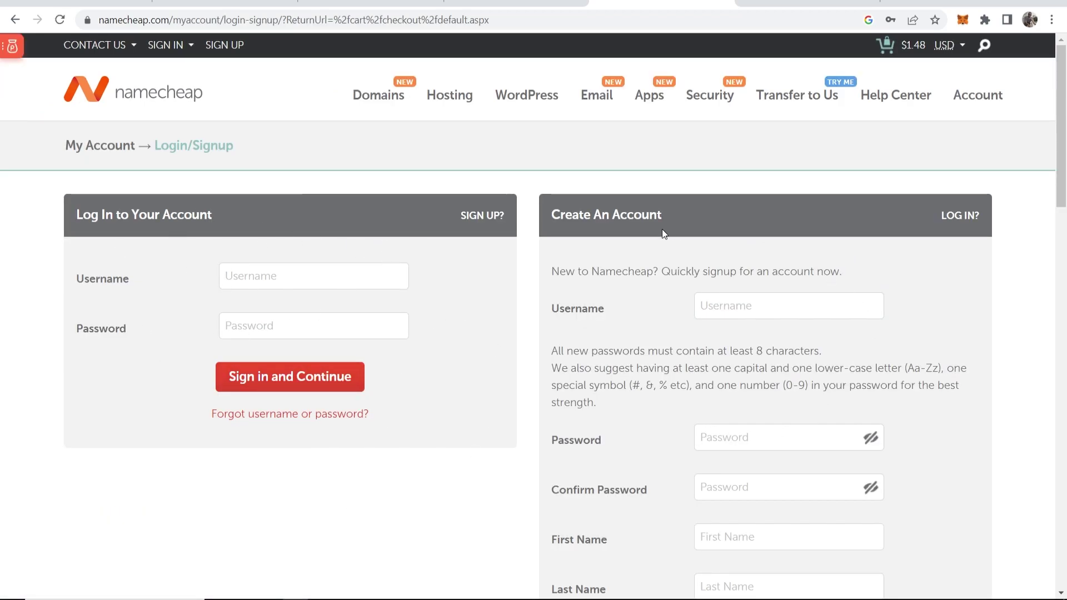
{"action": "scroll", "coordinate": [716, 286], "scroll_direction": "down", "scroll_amount": 4}
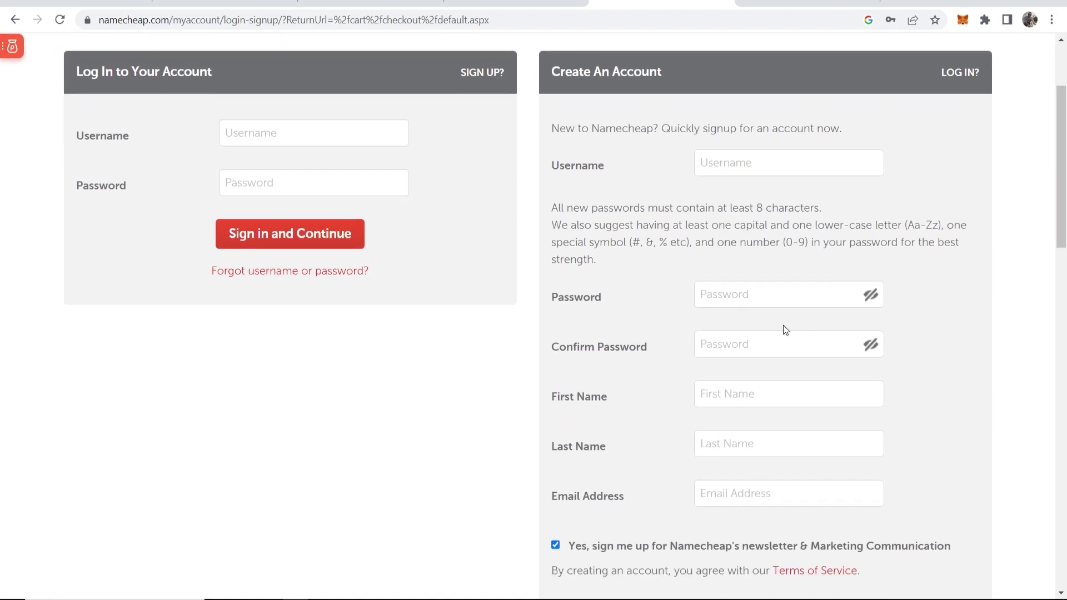
{"action": "scroll", "coordinate": [801, 512], "scroll_direction": "up", "scroll_amount": 4}
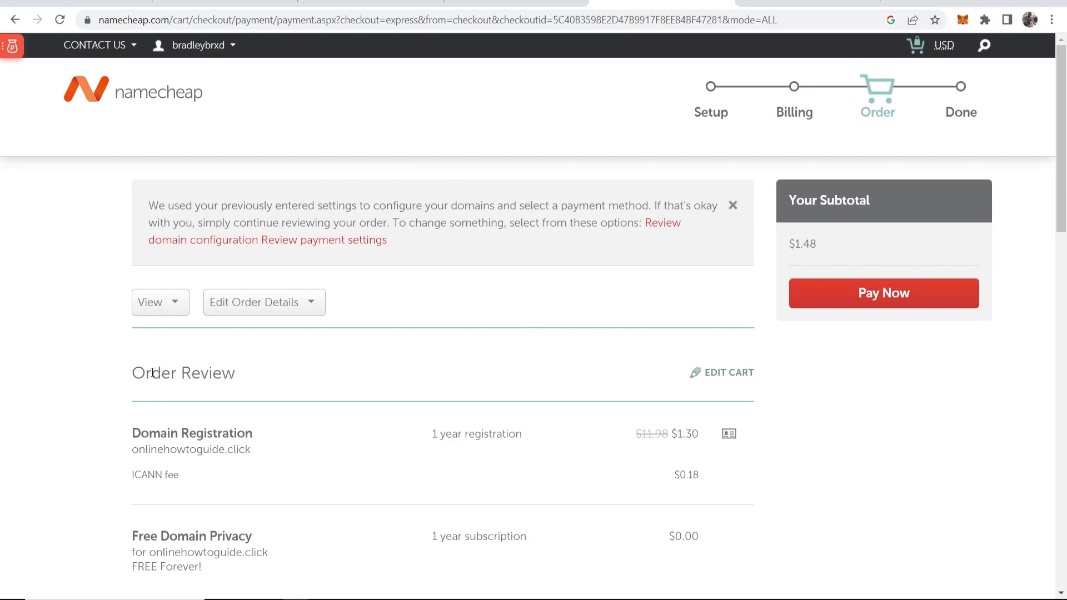
{"action": "left_click_drag", "start_coordinate": [129, 373], "coordinate": [234, 374]}
{"action": "left_click", "coordinate": [234, 355]}
{"action": "scroll", "coordinate": [597, 226], "scroll_direction": "down", "scroll_amount": 2}
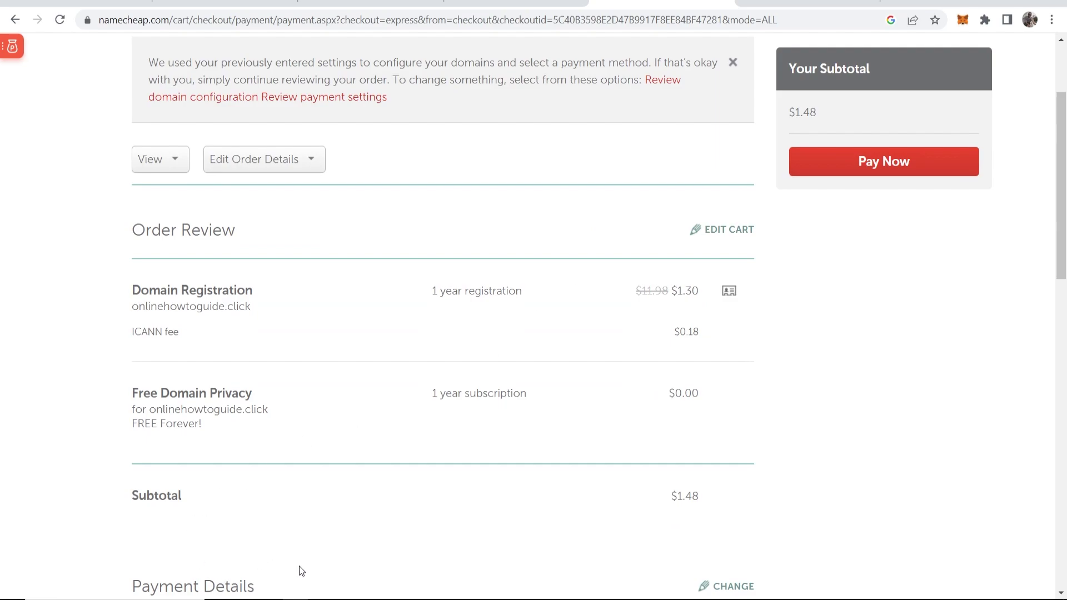
{"action": "scroll", "coordinate": [207, 335], "scroll_direction": "down", "scroll_amount": 6}
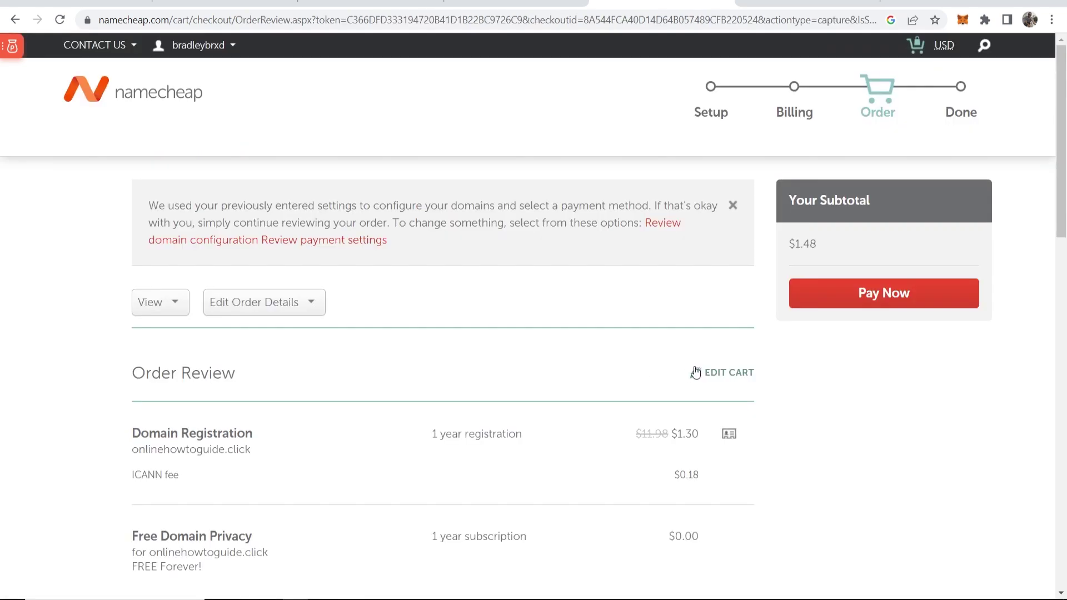
Pay the $1.48 order, then open Dashboard > Domain List to see onlinehowtoguide.click Active.
{"action": "left_click", "coordinate": [889, 295]}
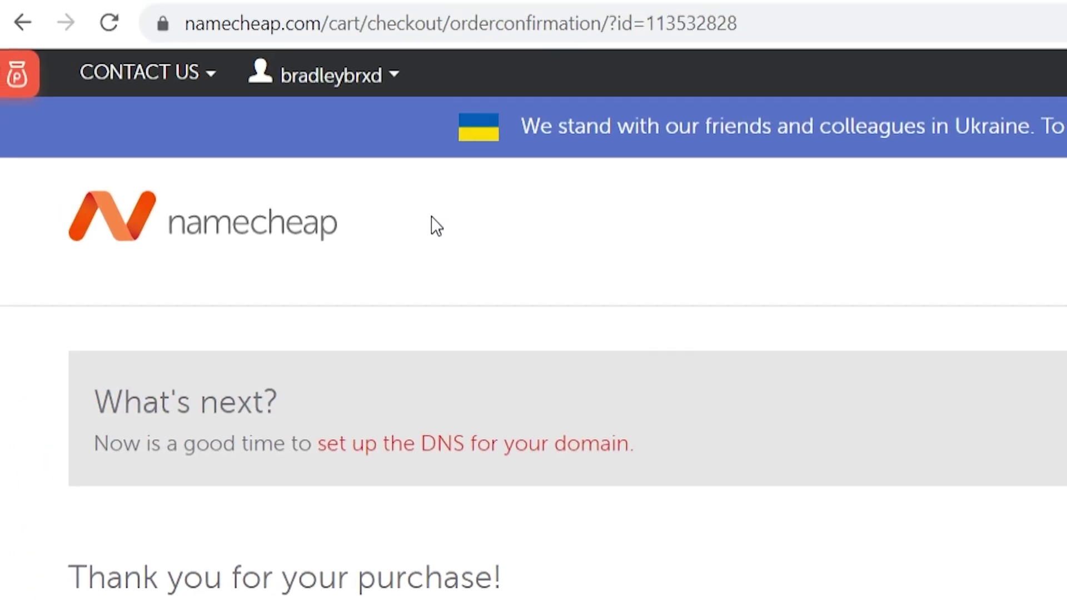
{"action": "left_click", "coordinate": [105, 231]}
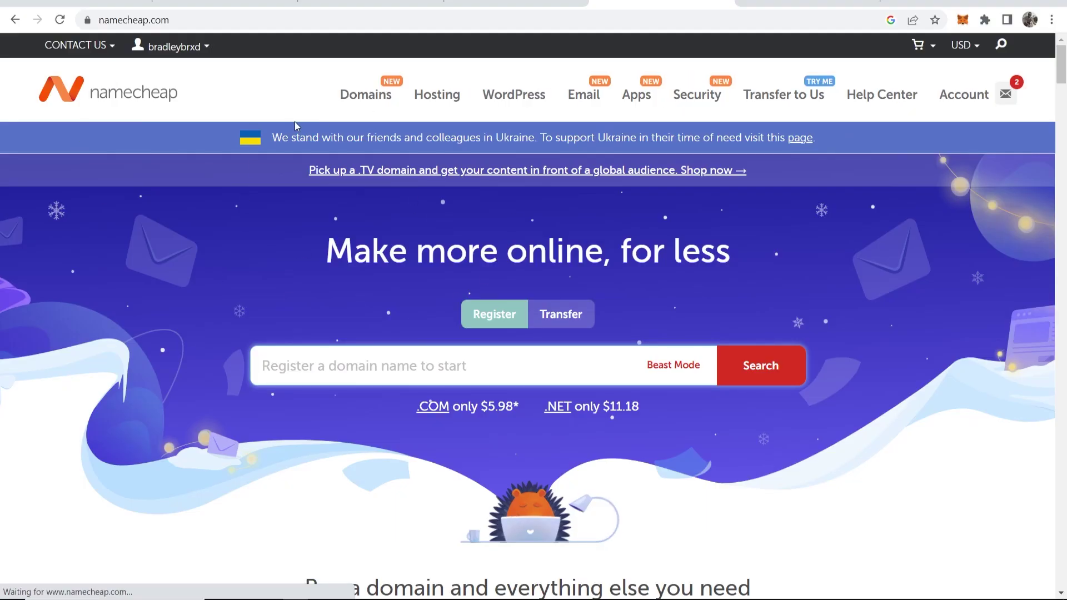
{"action": "left_click", "coordinate": [201, 48]}
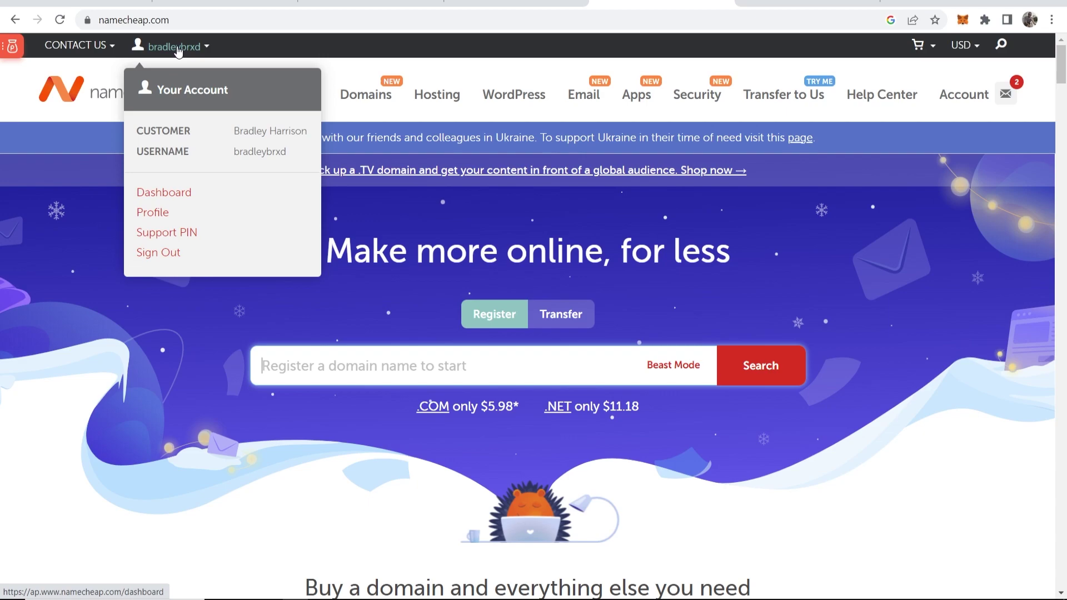
{"action": "left_click", "coordinate": [174, 195]}
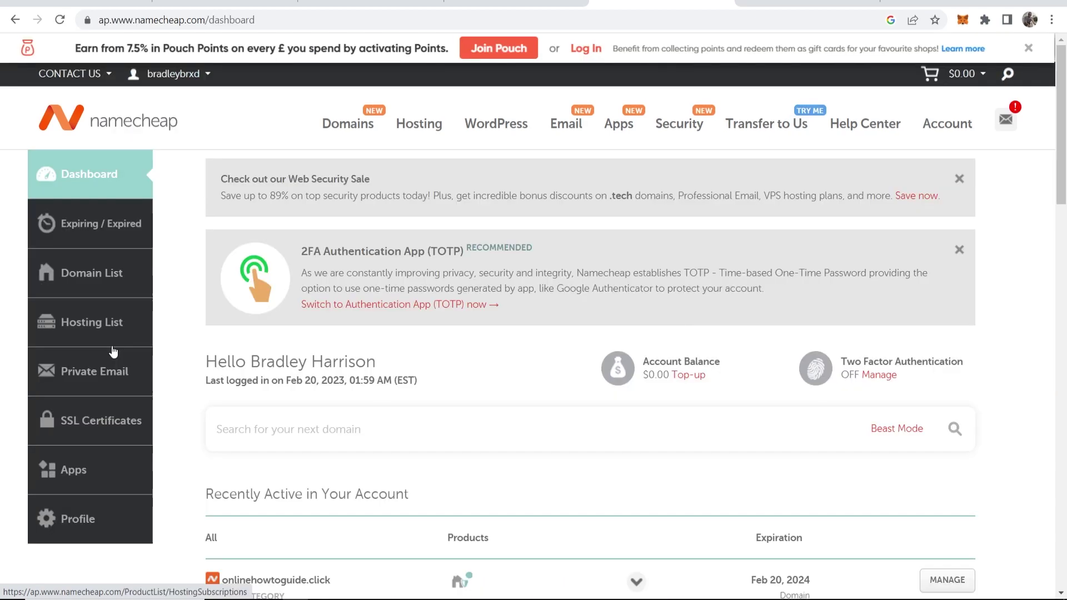
{"action": "left_click", "coordinate": [76, 276]}
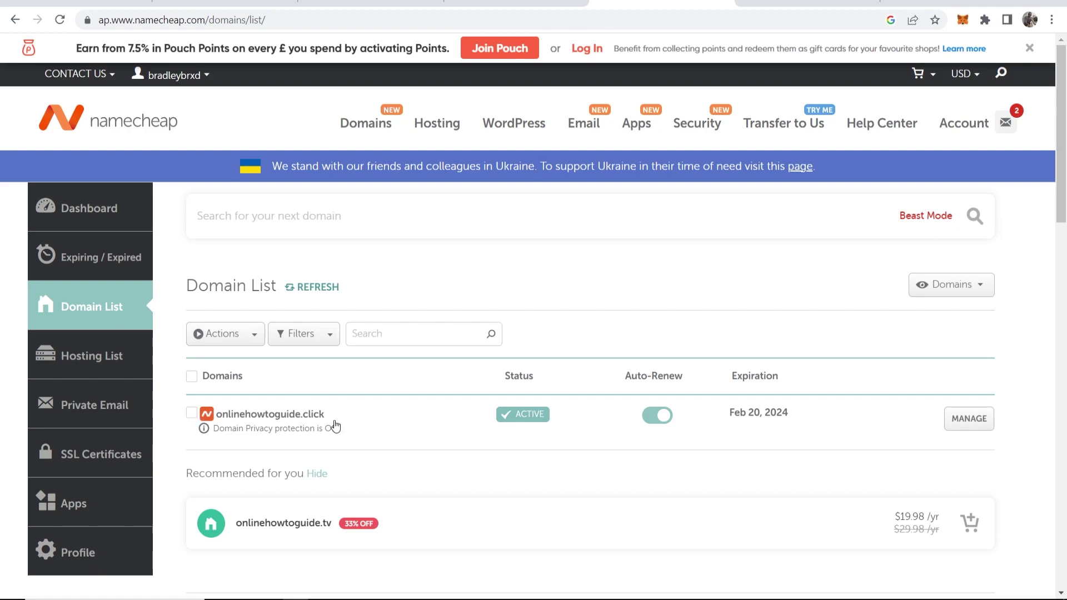